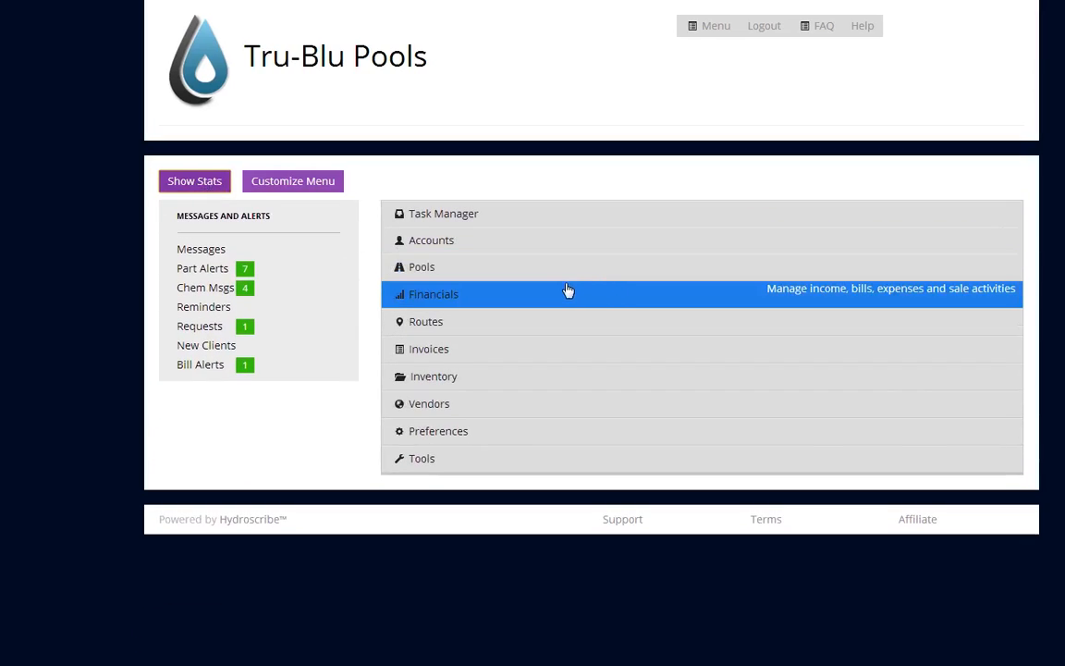
# Open the system preferences and review the choices for printing a header on each invoice.
pyautogui.click(440, 442)
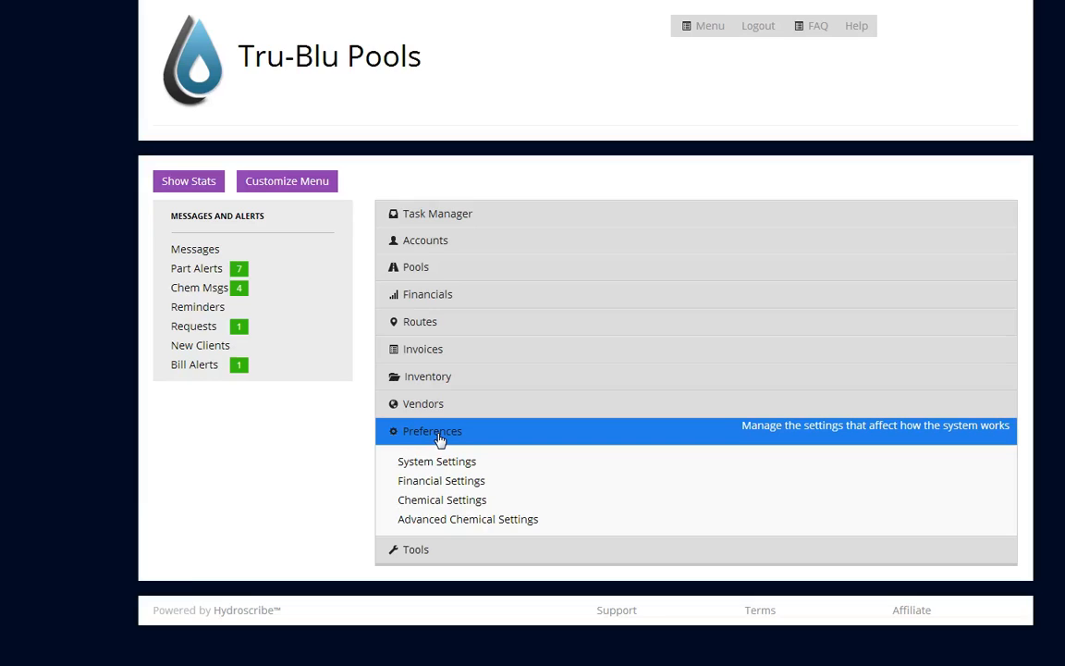
pyautogui.click(438, 468)
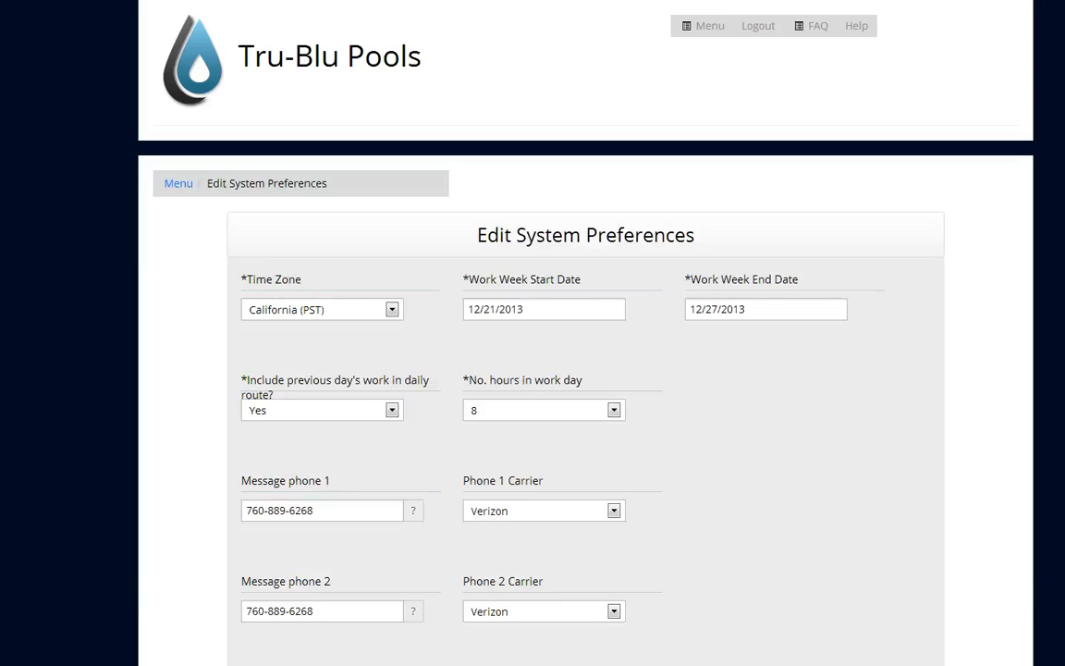
pyautogui.scroll(-6, 585, 333)
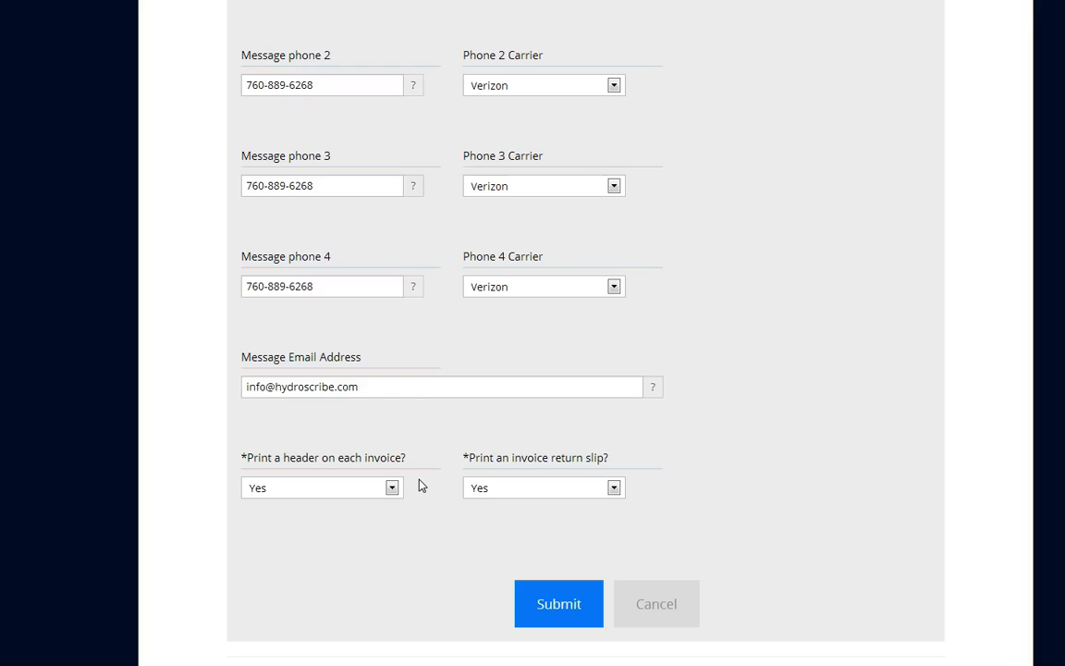
pyautogui.click(392, 487)
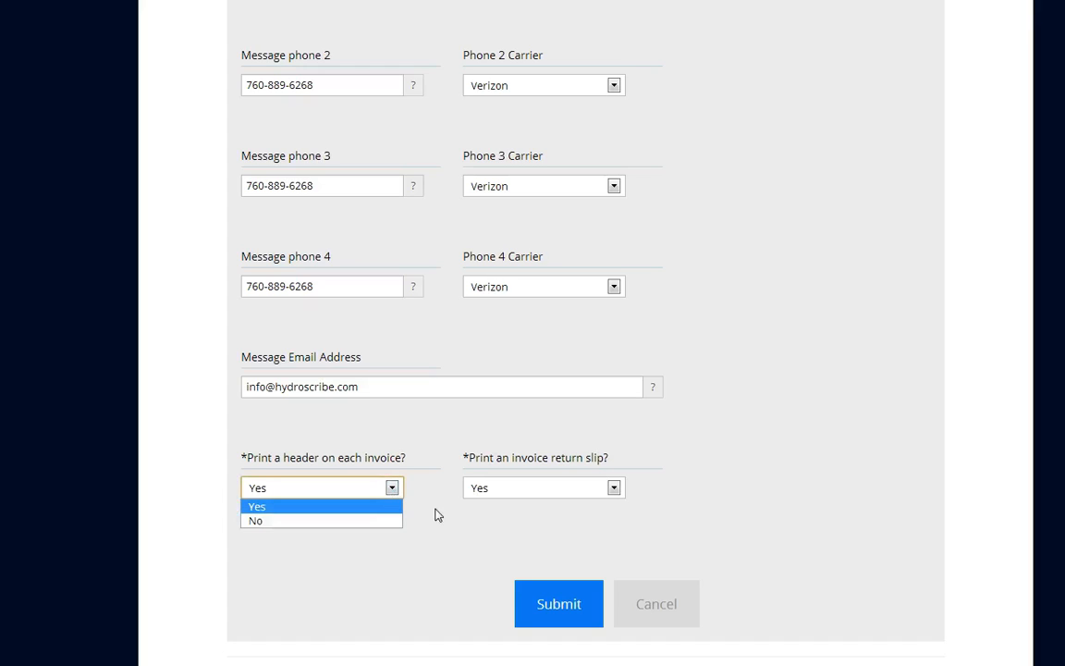
pyautogui.click(457, 527)
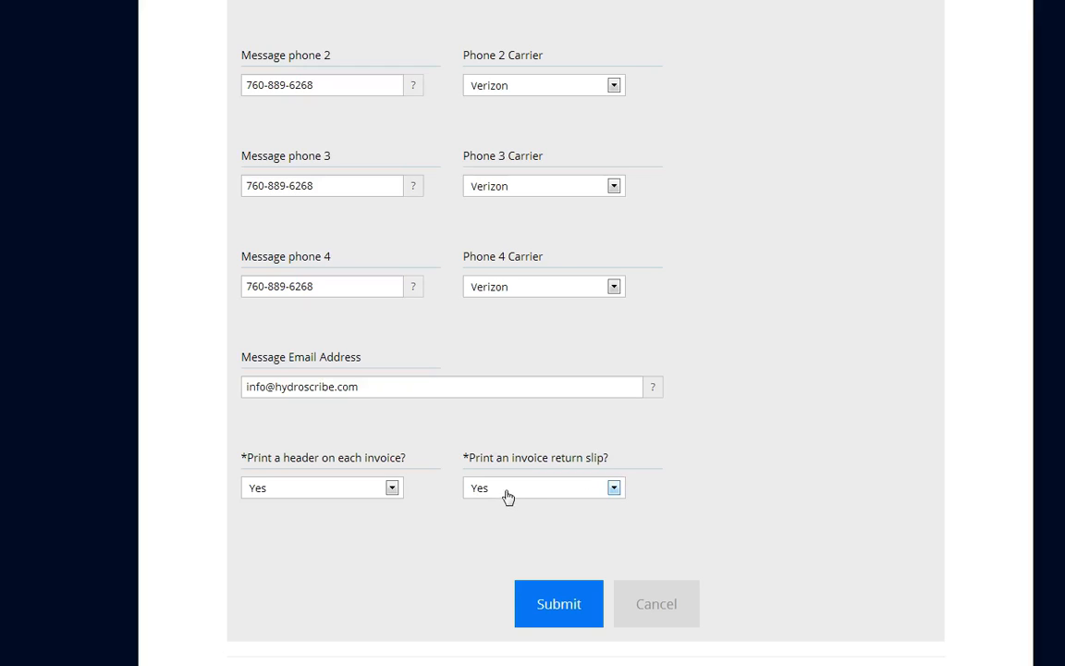
# Review the choices for printing an invoice return slip and leave the system preferences without saving.
pyautogui.click(615, 496)
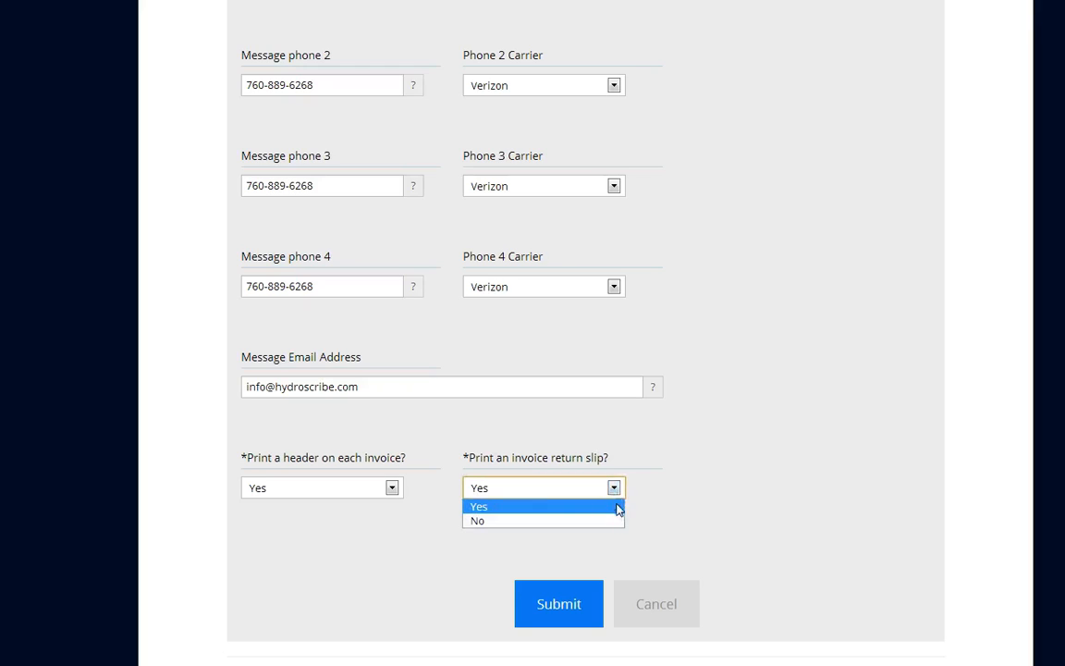
pyautogui.click(708, 544)
pyautogui.click(652, 613)
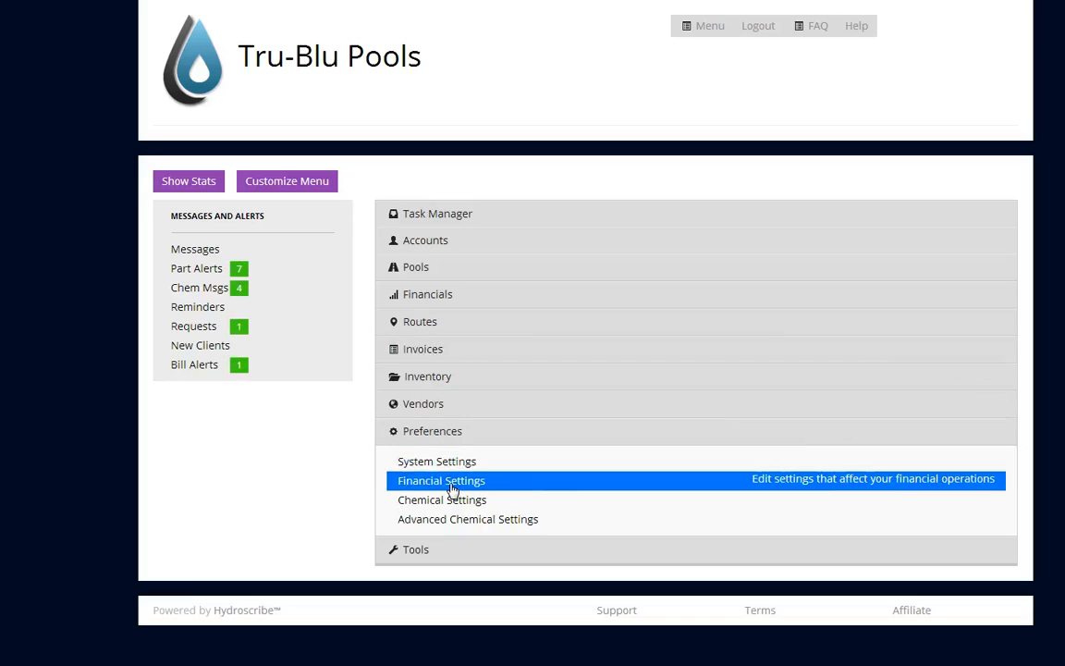
# Open the financial preferences and review the choices for billing parts used in service.
pyautogui.click(453, 491)
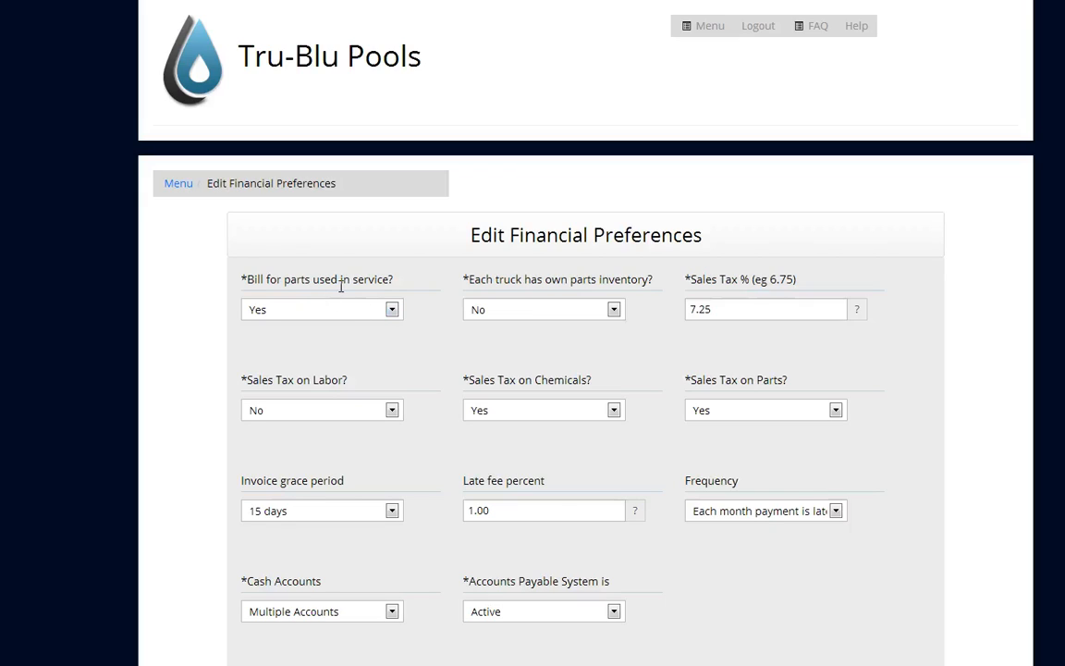
pyautogui.click(392, 315)
pyautogui.click(431, 341)
pyautogui.scroll(-2, 585, 370)
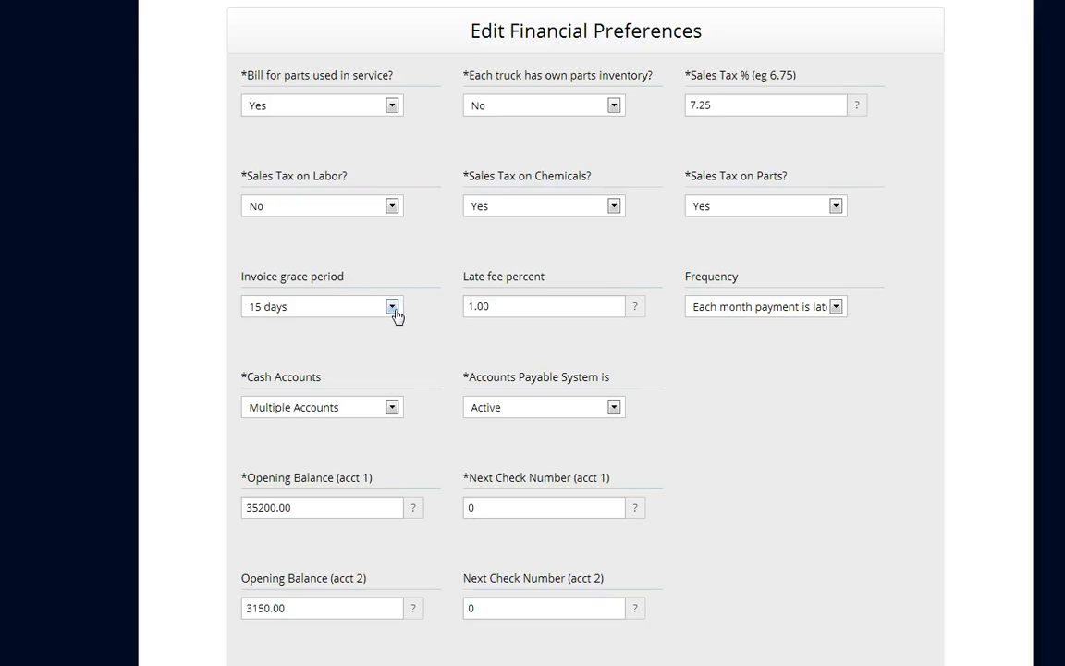
# Review the full range of invoice grace period choices, keeping the current selection.
pyautogui.click(393, 307)
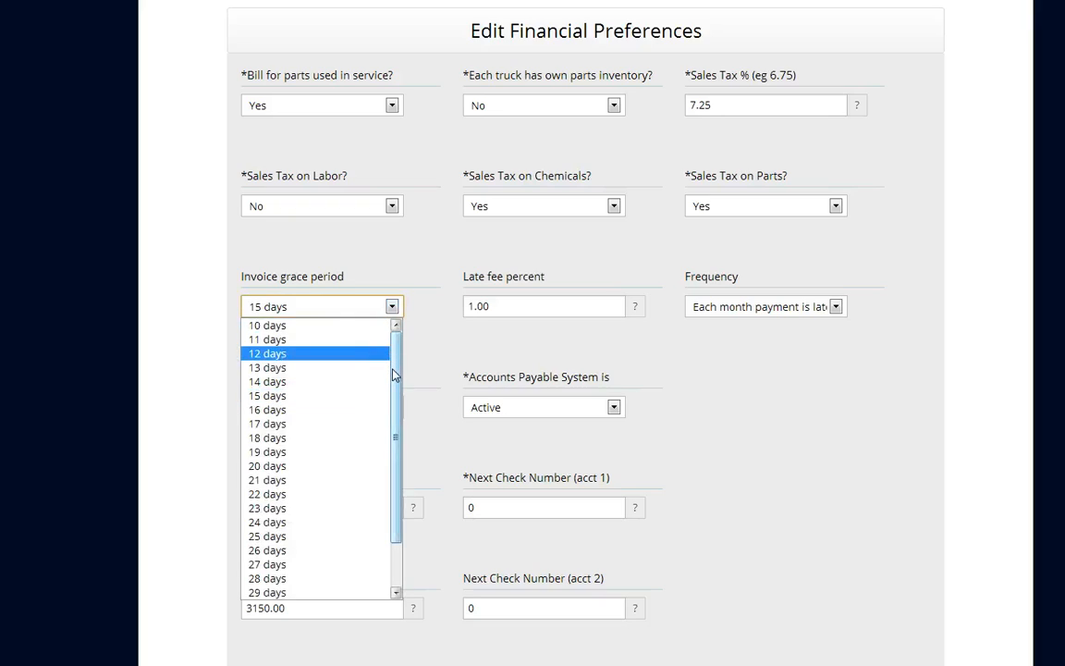
pyautogui.moveTo(395, 393); pyautogui.dragTo(396, 435)
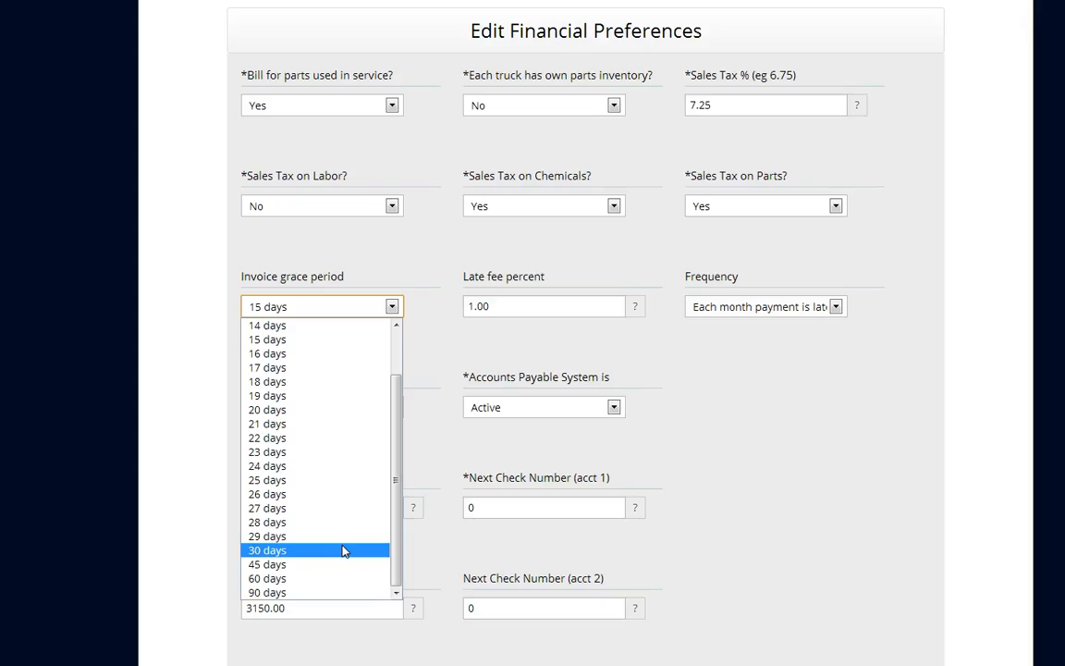
pyautogui.click(459, 345)
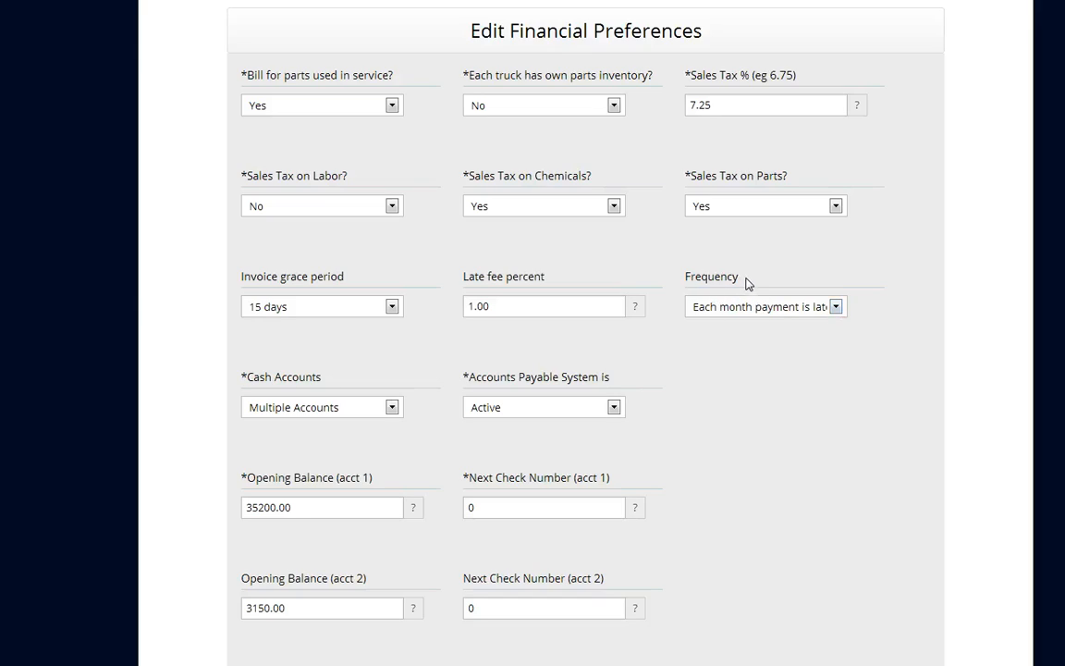
# Review the late fee frequency choices and leave the financial preferences without saving.
pyautogui.click(838, 313)
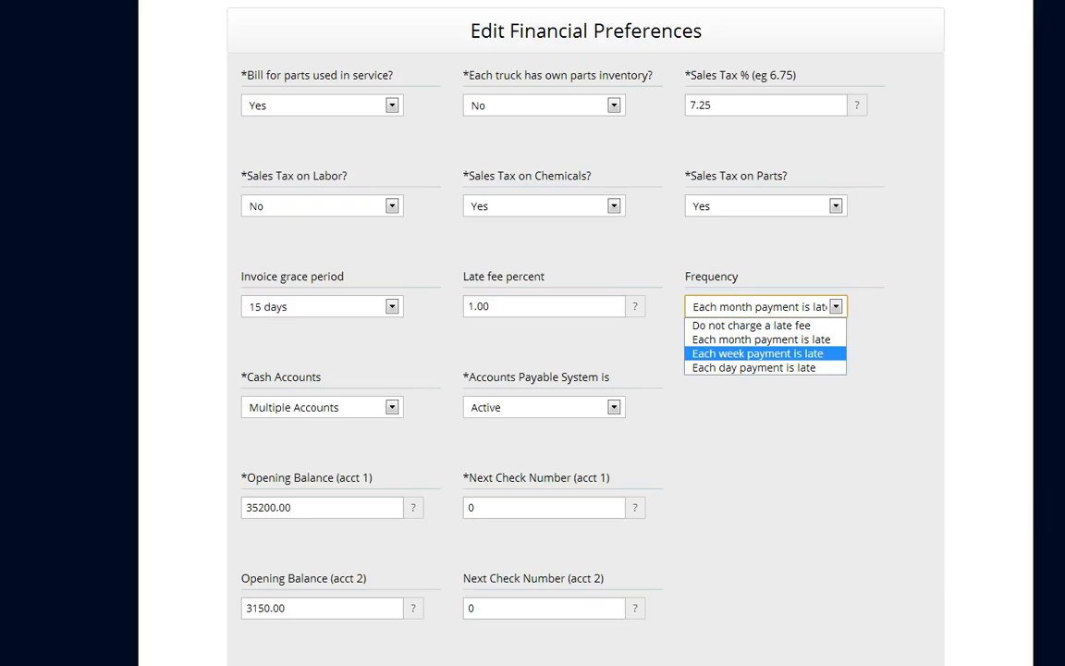
pyautogui.scroll(-6, 585, 370)
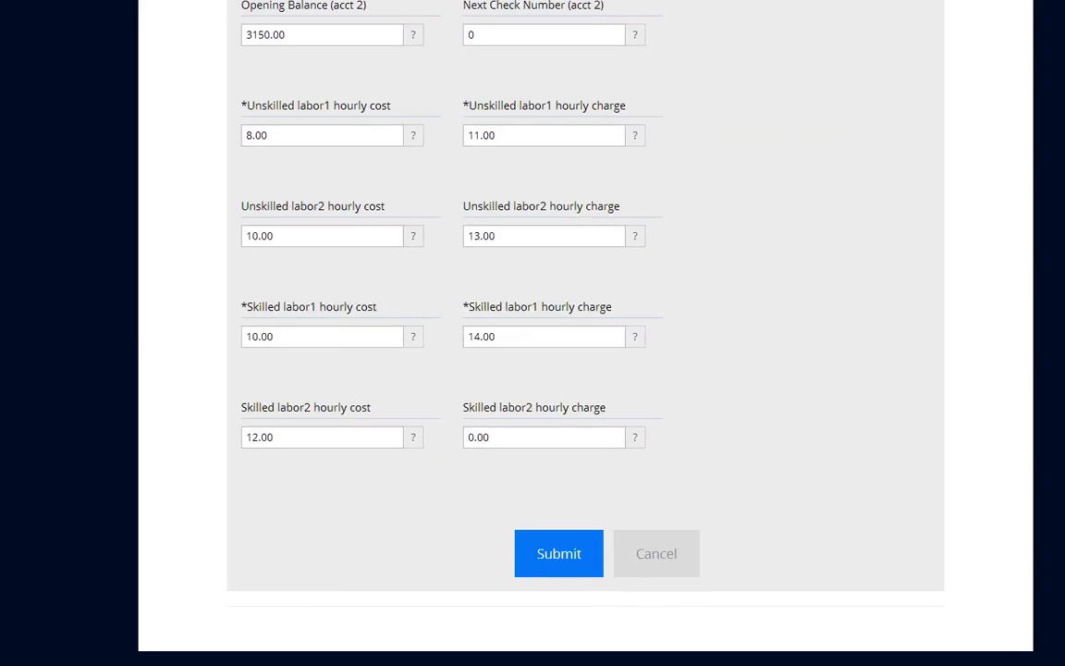
pyautogui.click(657, 555)
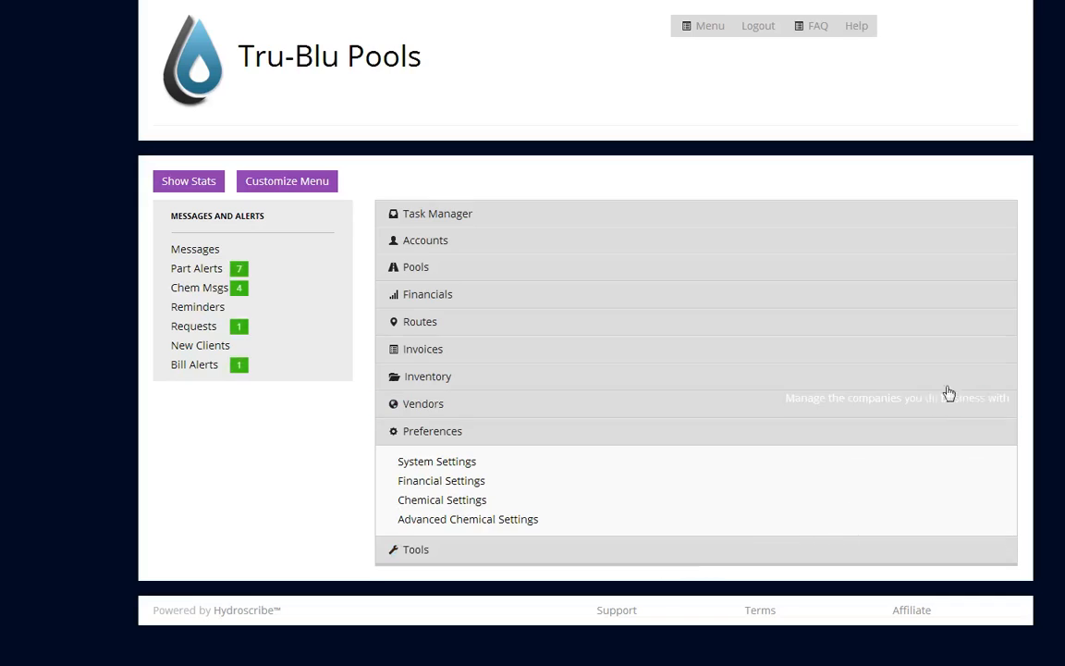
# Open the advanced chemical preferences, review the choices for billing chemicals used, and leave without saving.
pyautogui.click(472, 519)
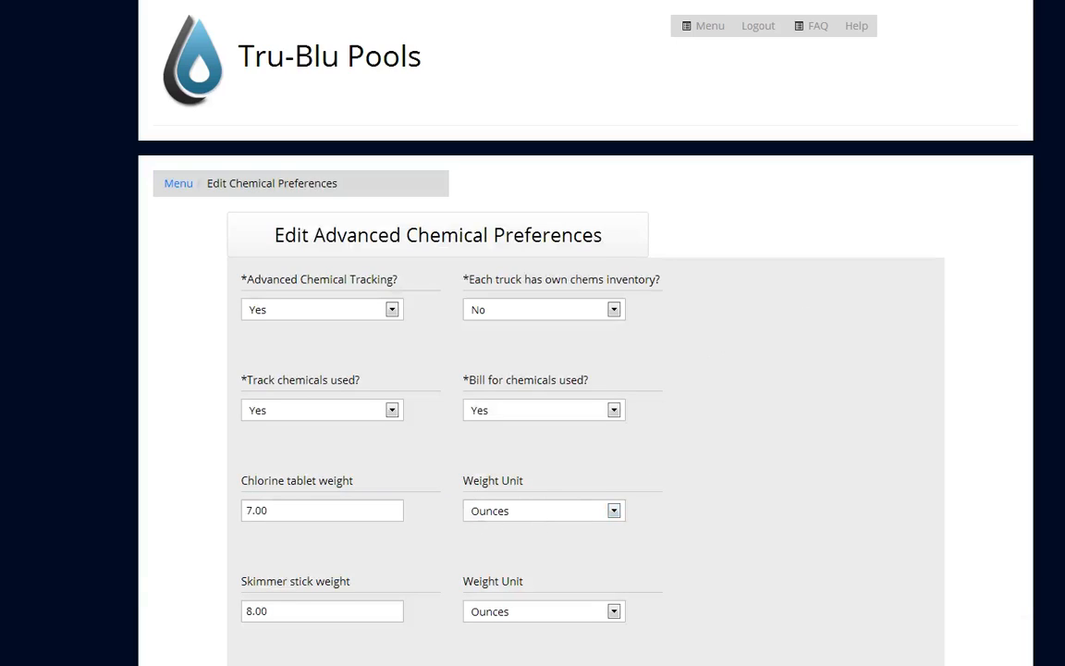
pyautogui.scroll(-4, 586, 416)
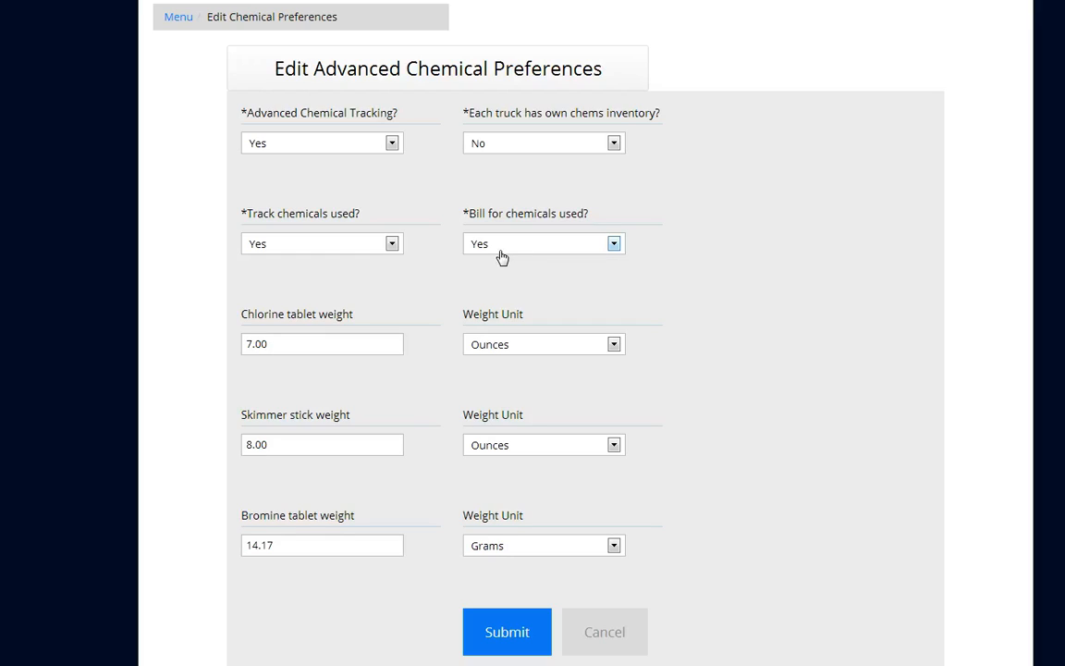
pyautogui.click(613, 252)
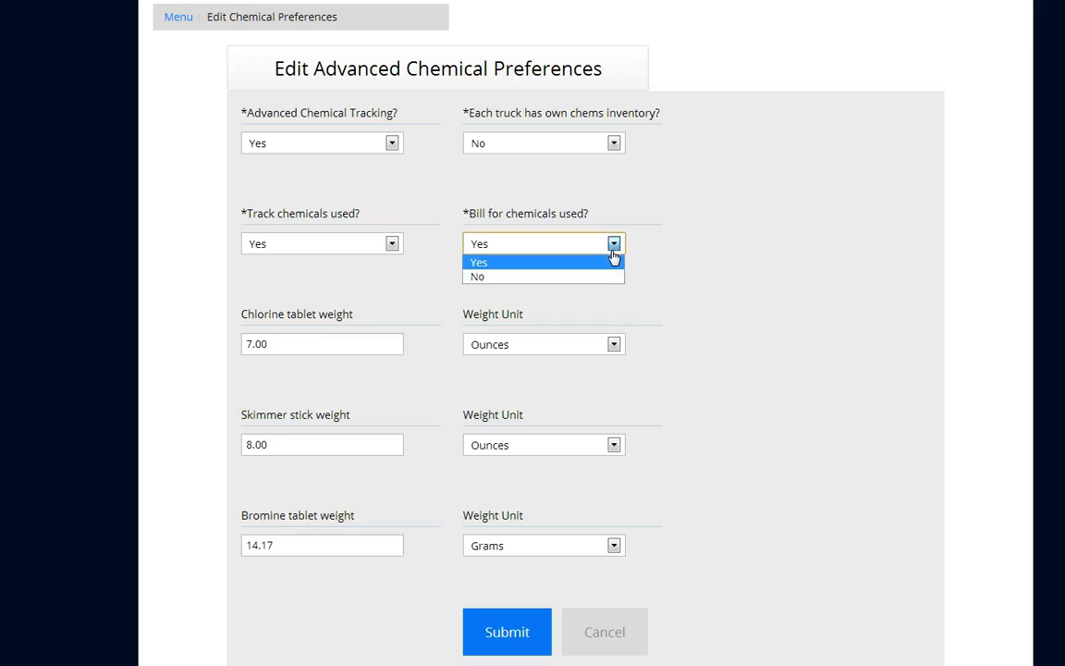
pyautogui.click(702, 268)
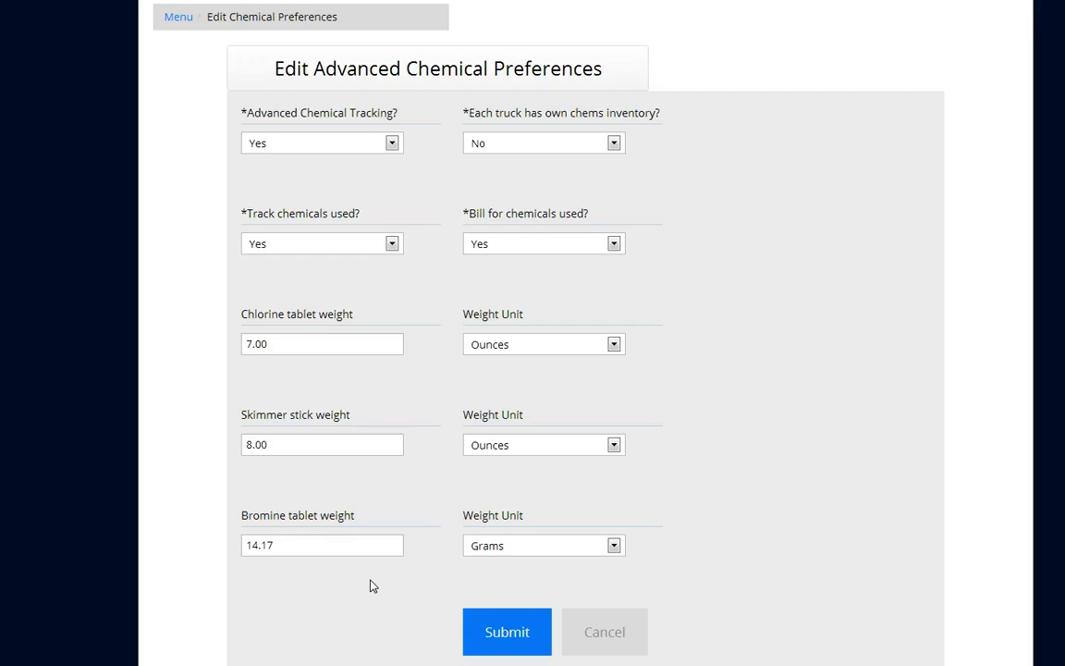
pyautogui.click(613, 647)
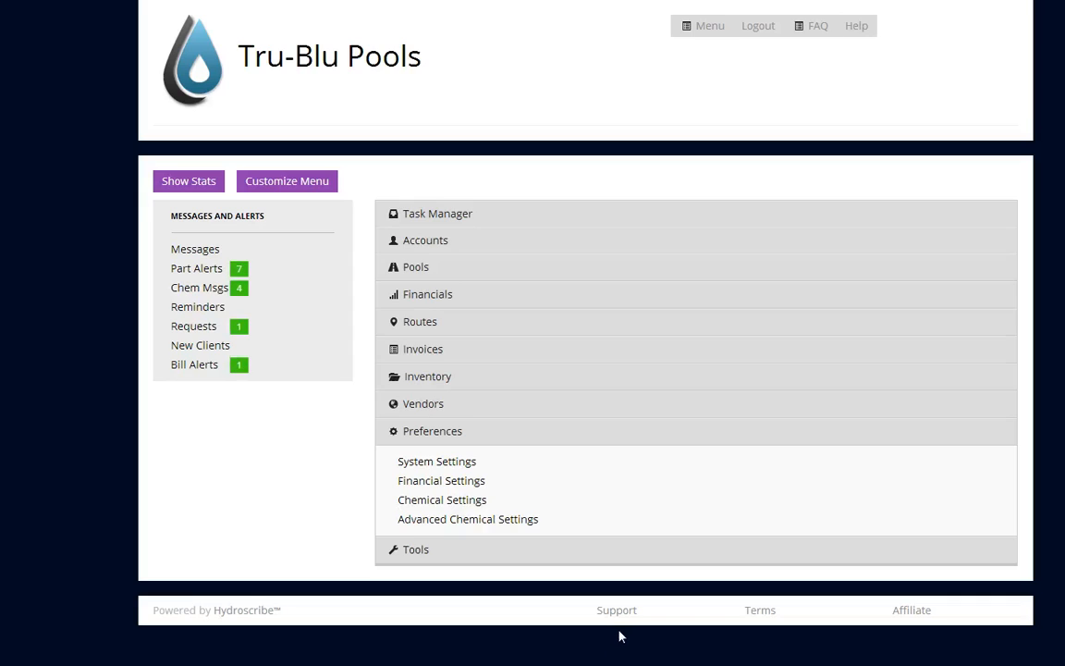
# Open the first customer in the customer accounts list and bring up that account's edit form.
pyautogui.click(516, 438)
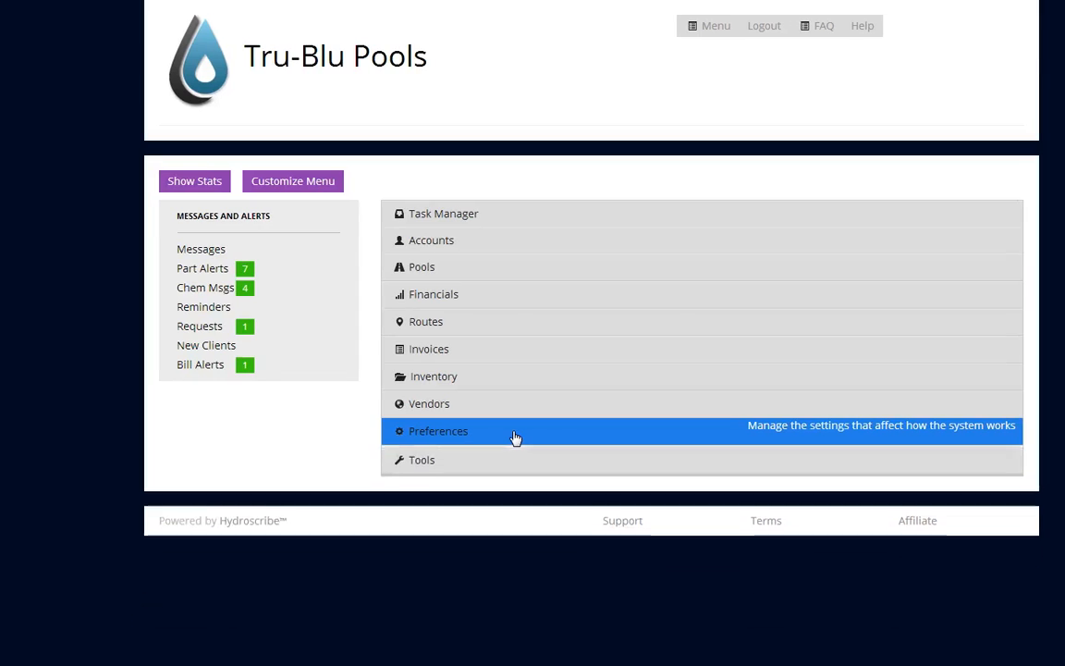
pyautogui.click(457, 249)
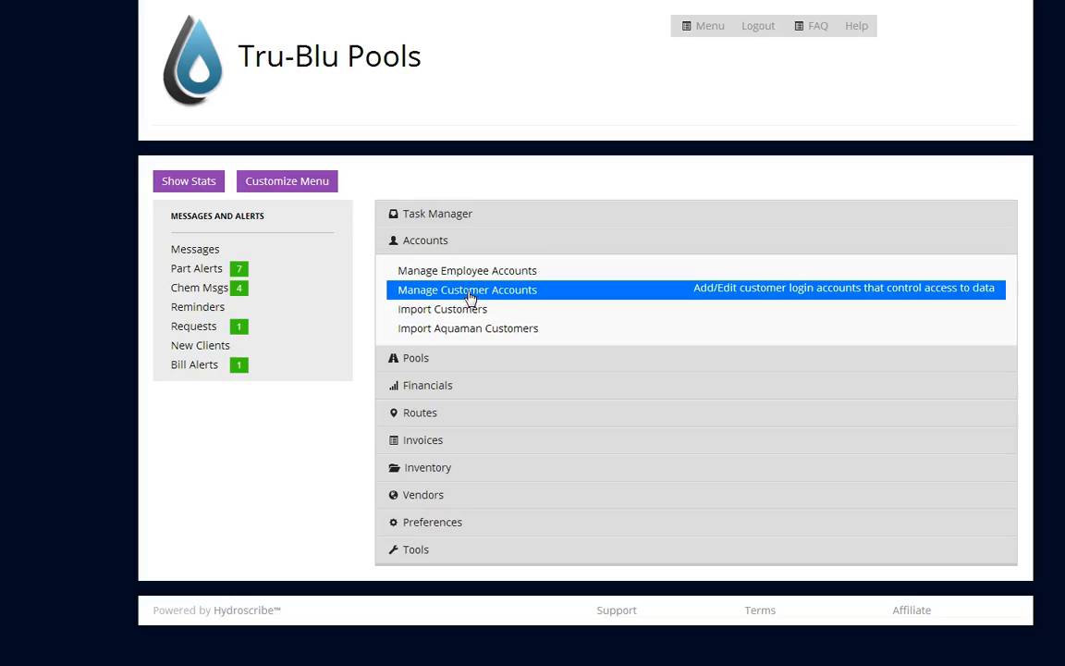
pyautogui.click(469, 293)
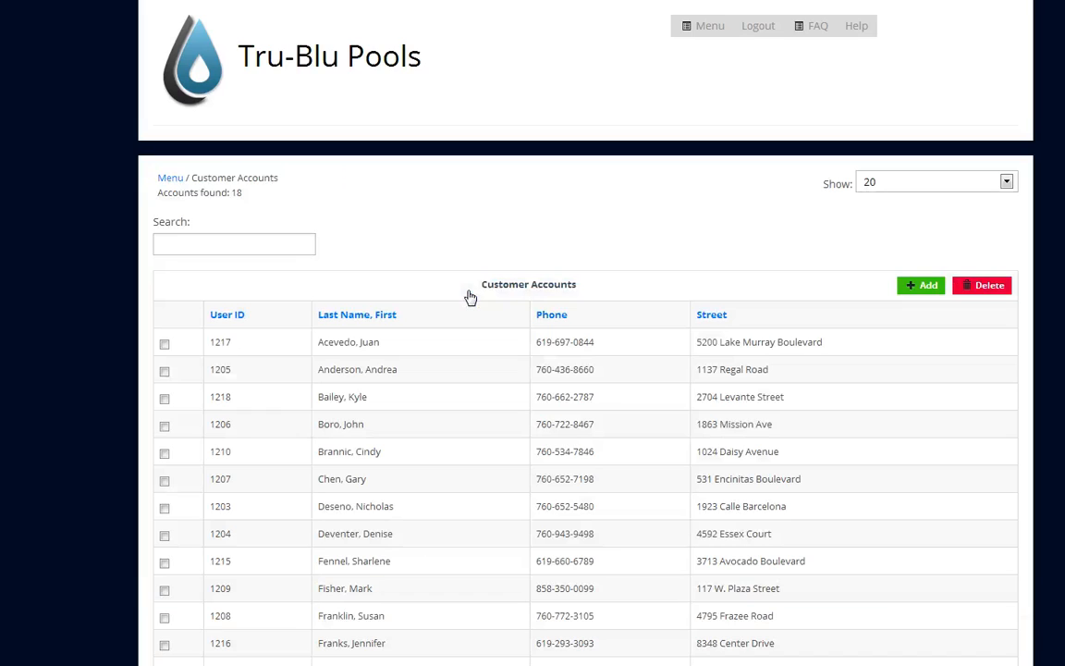
pyautogui.click(374, 344)
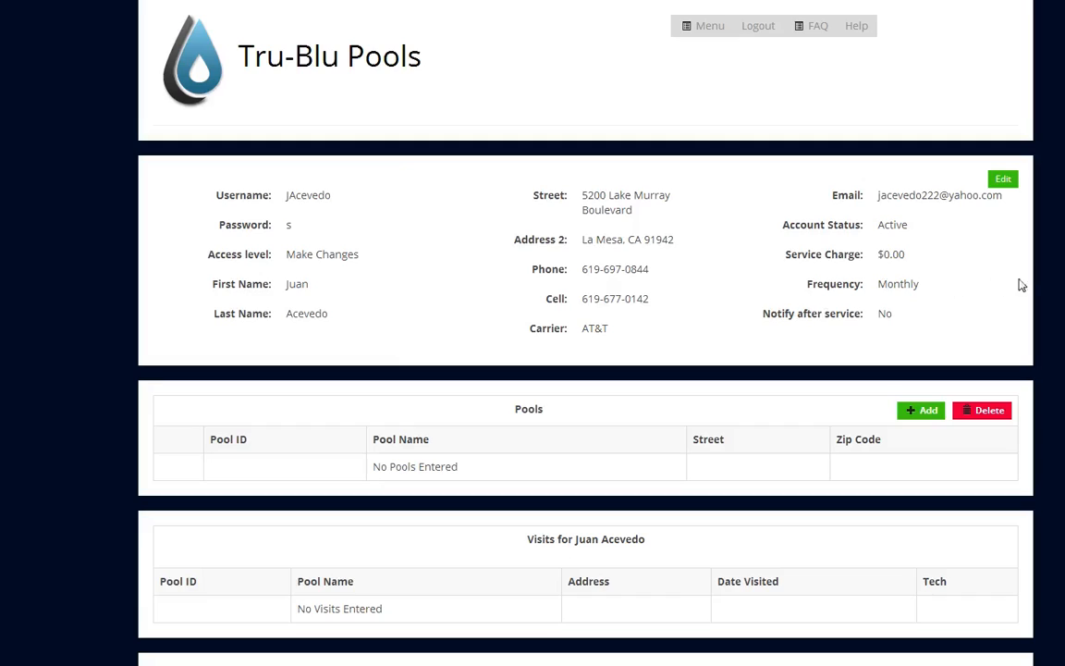
pyautogui.click(1003, 181)
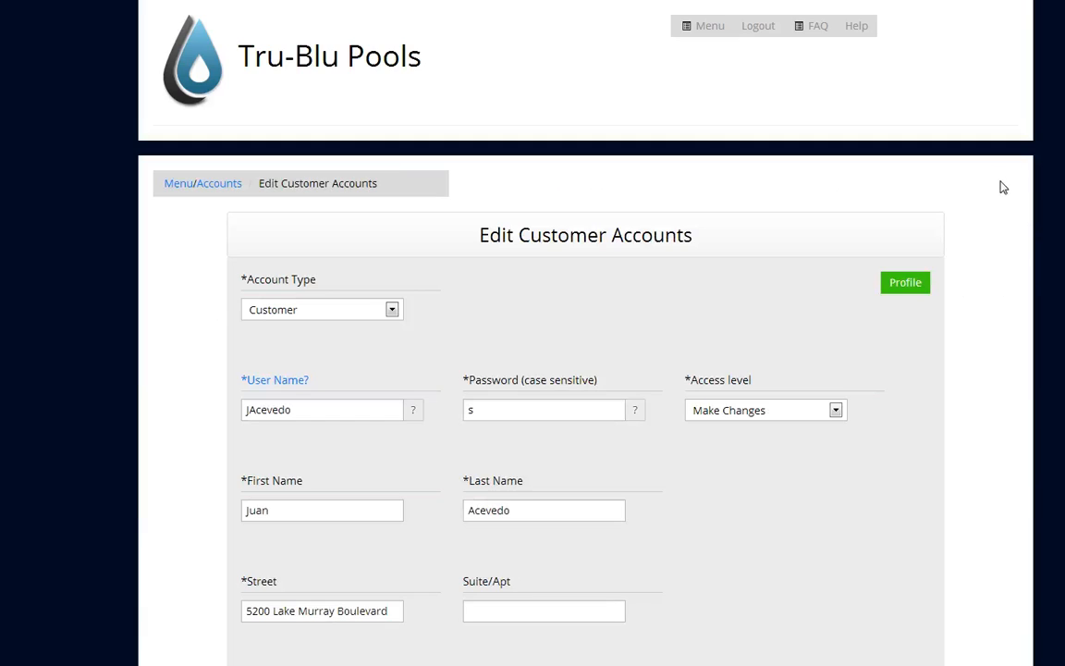
# Review the customer's service charge frequency choices in the account form, keeping the current selection.
pyautogui.scroll(-5, 532, 333)
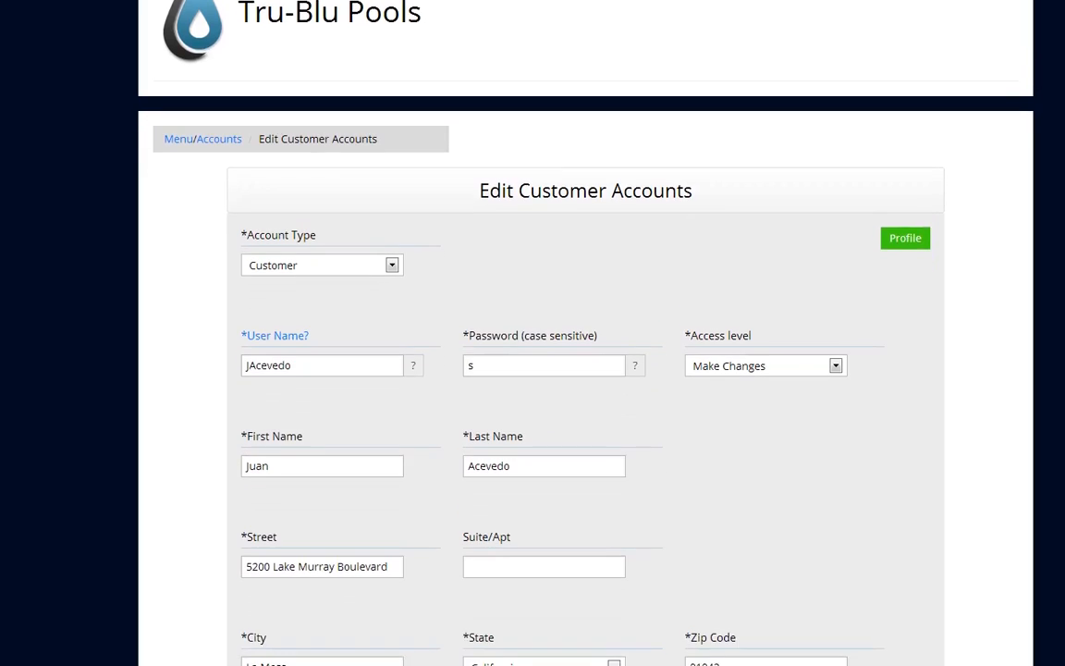
pyautogui.scroll(-3, 533, 333)
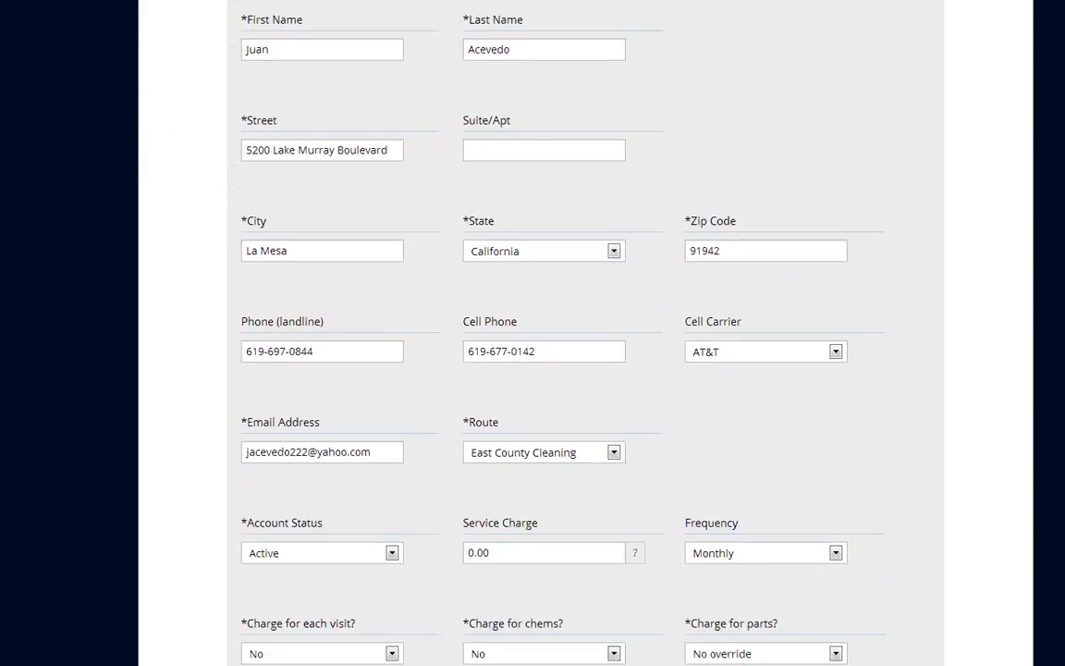
pyautogui.scroll(-1, 533, 333)
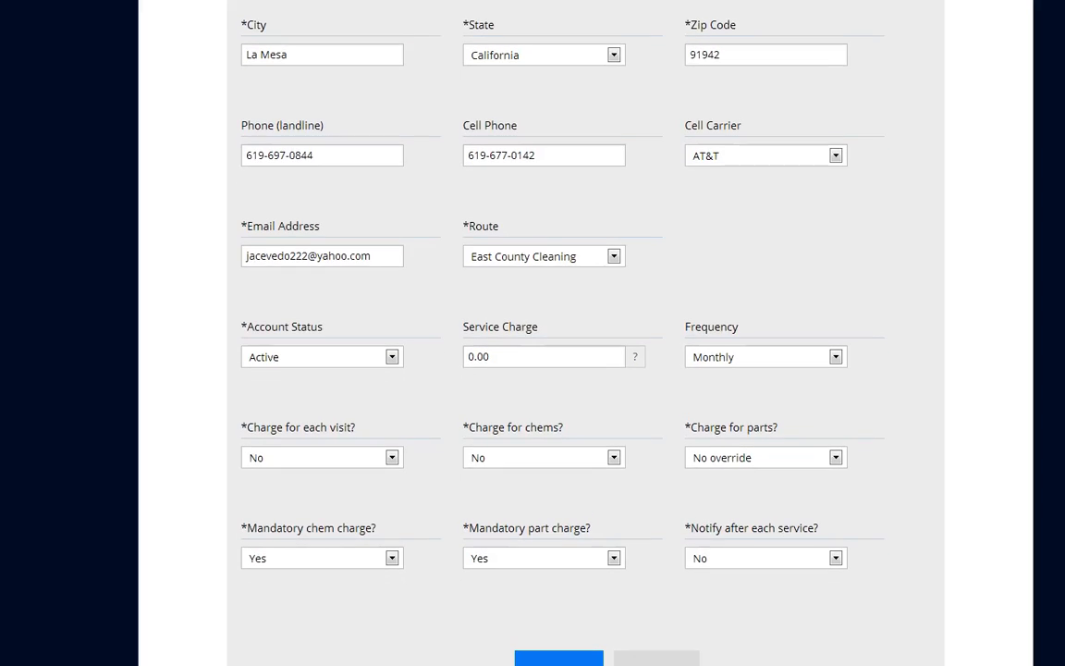
pyautogui.scroll(-1, 532, 333)
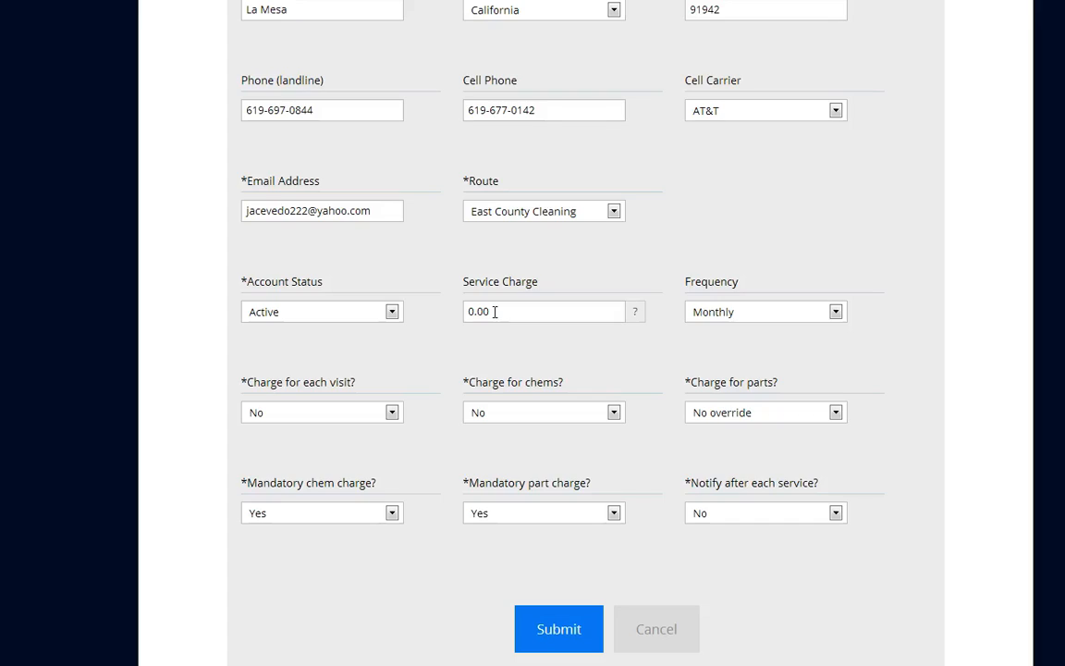
pyautogui.click(836, 313)
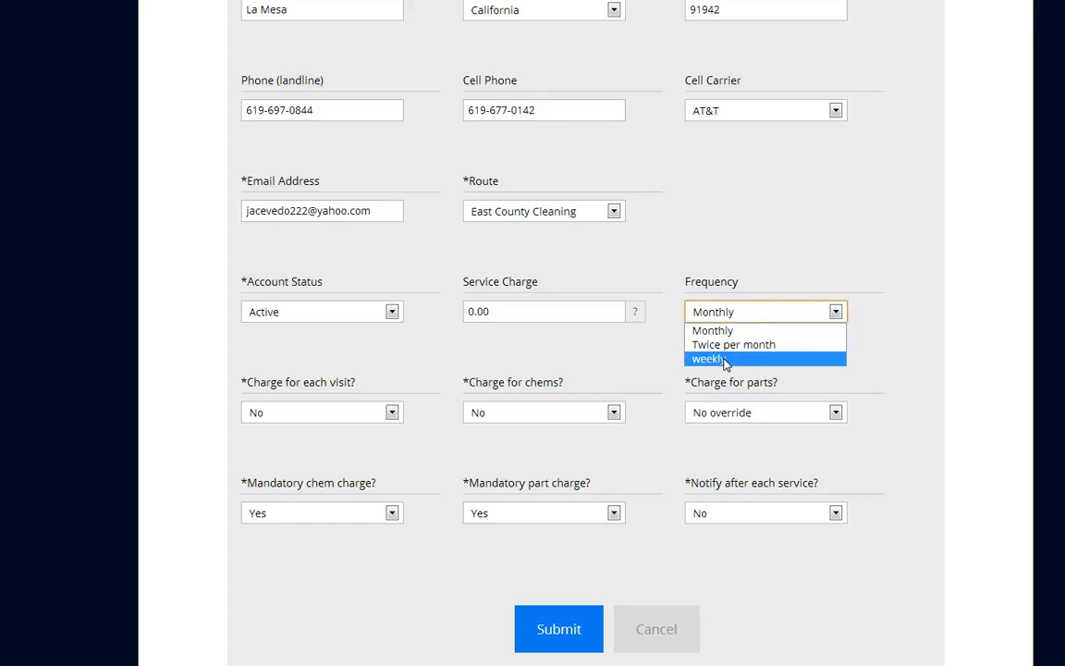
pyautogui.click(593, 344)
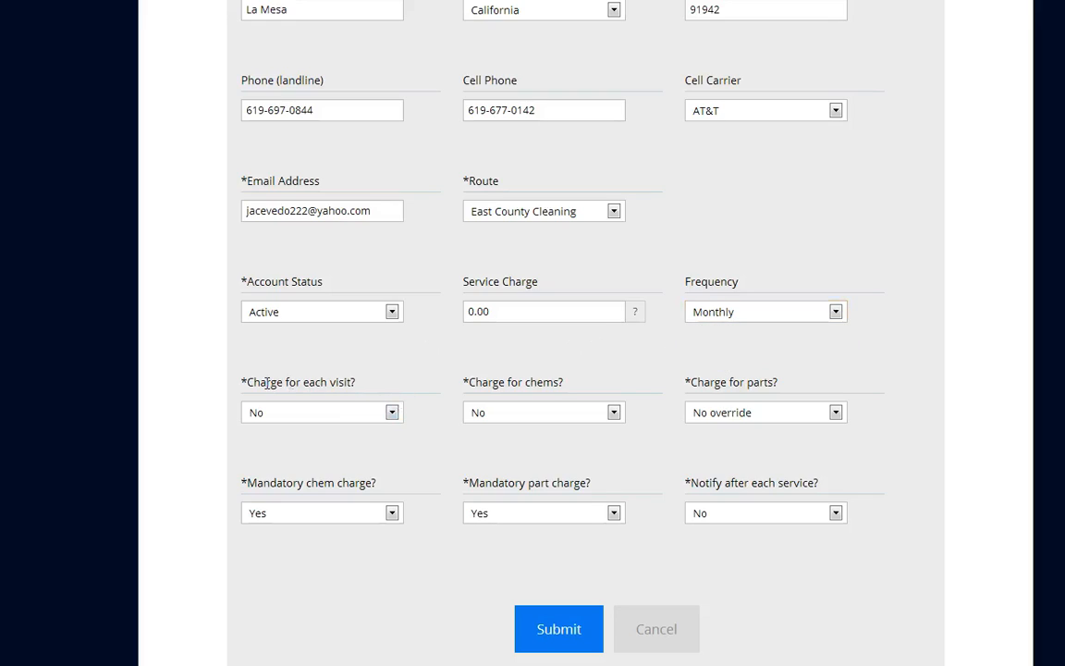
# Review the customer's per-visit and parts charge choices, and leave the account form without saving.
pyautogui.click(392, 413)
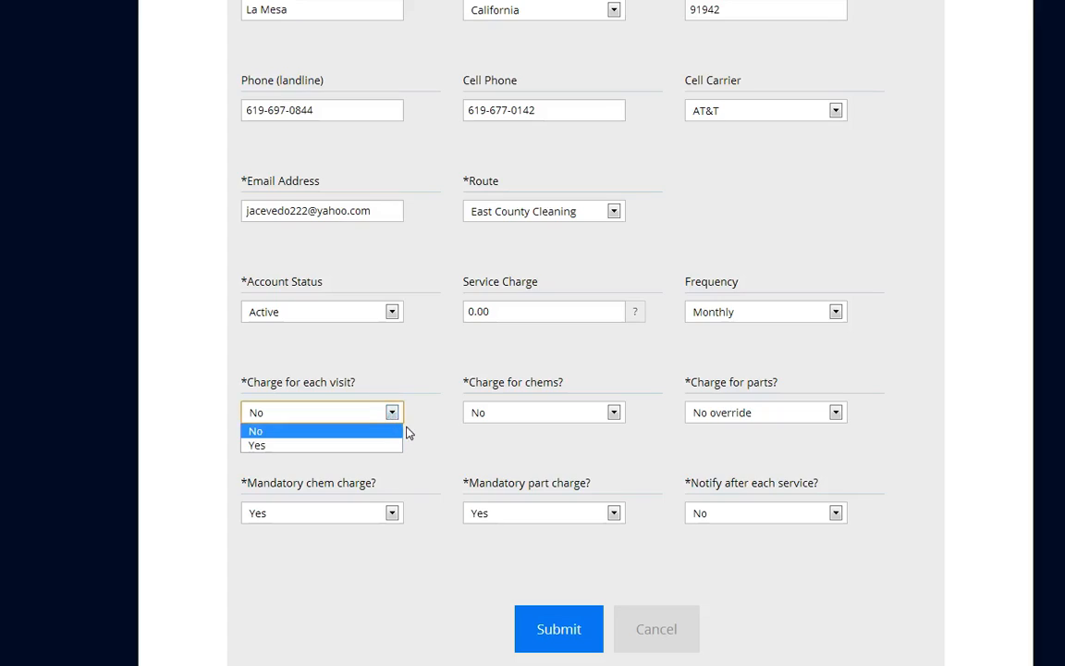
pyautogui.click(411, 431)
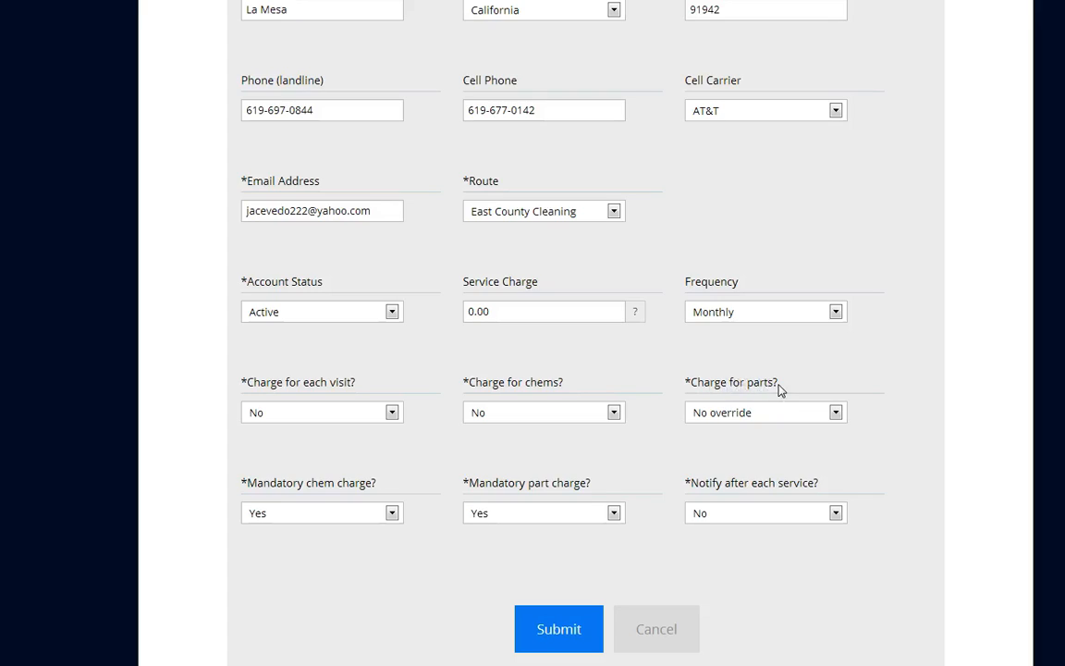
pyautogui.click(837, 417)
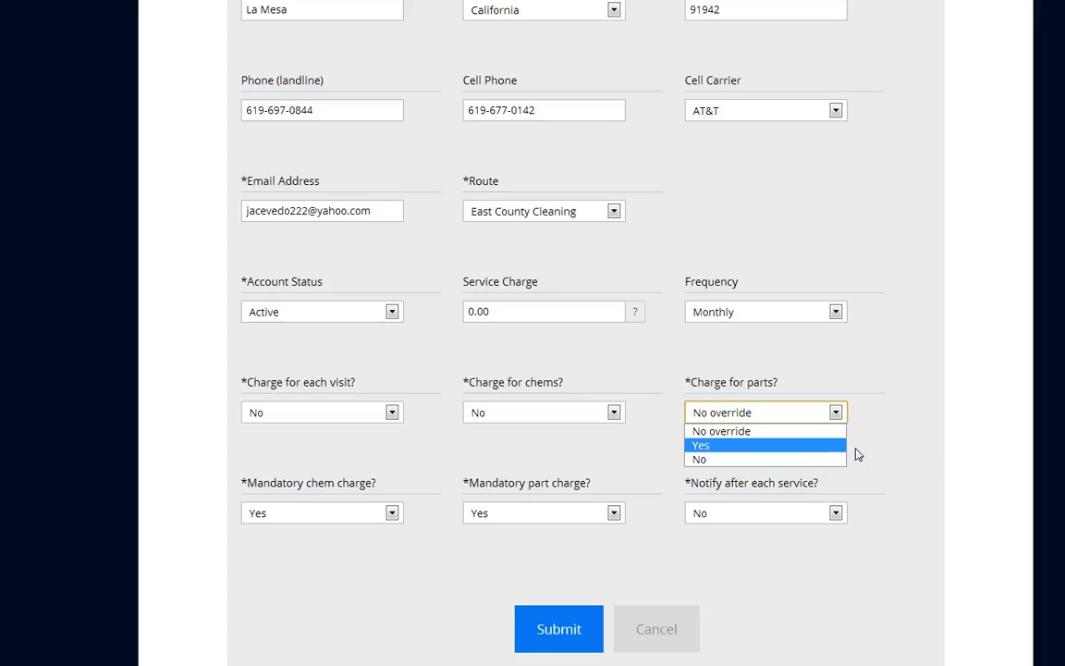
pyautogui.click(920, 448)
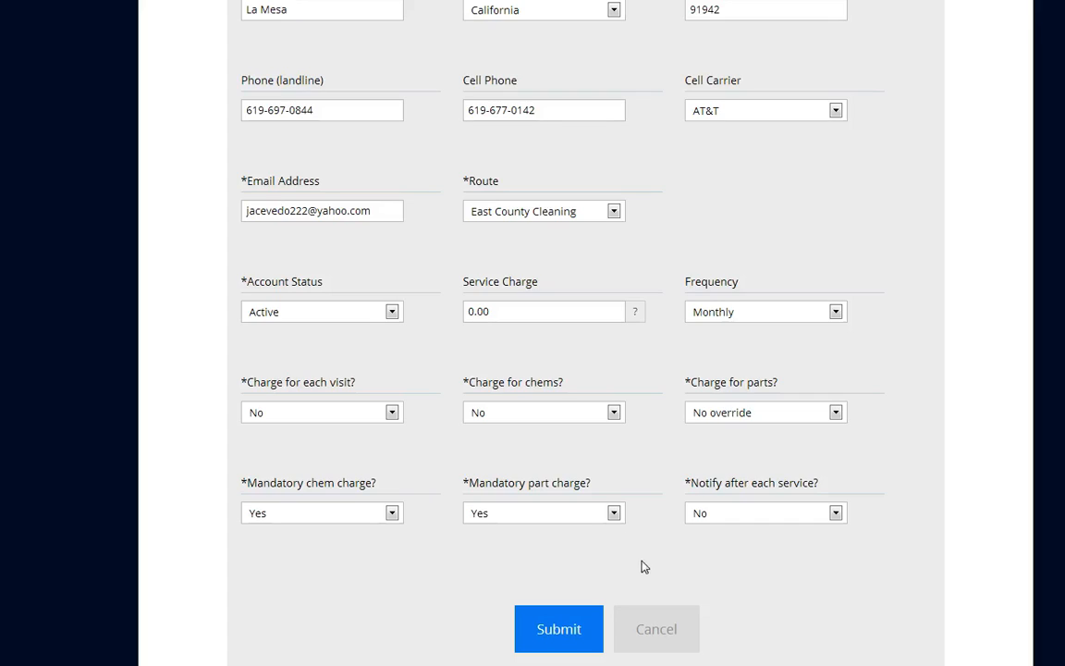
pyautogui.click(671, 642)
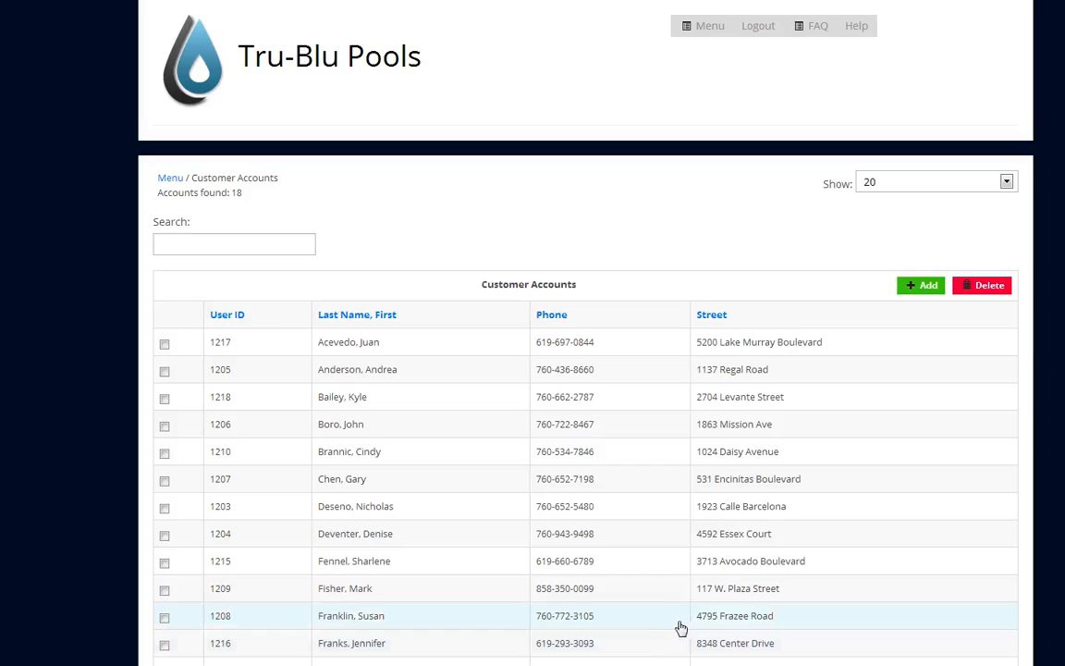